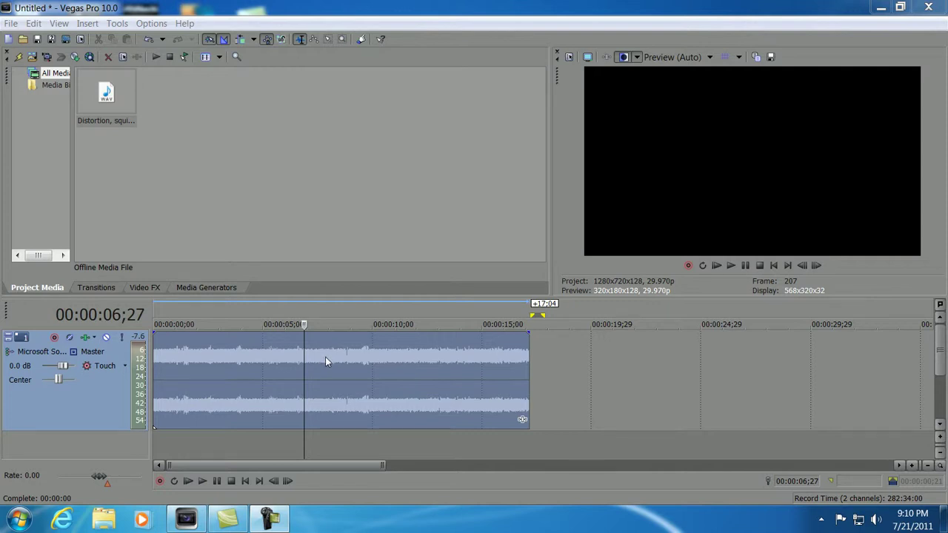
- Set Audacity's audacity.exe as the preferred audio editor in Vegas's Audio preferences
left_click(117, 23)
mouse_move(145, 25)
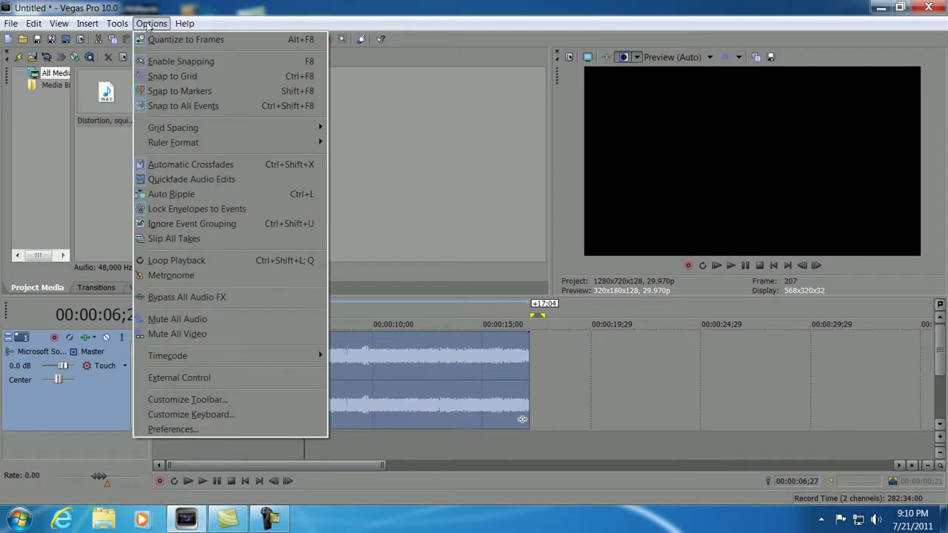
left_click(165, 429)
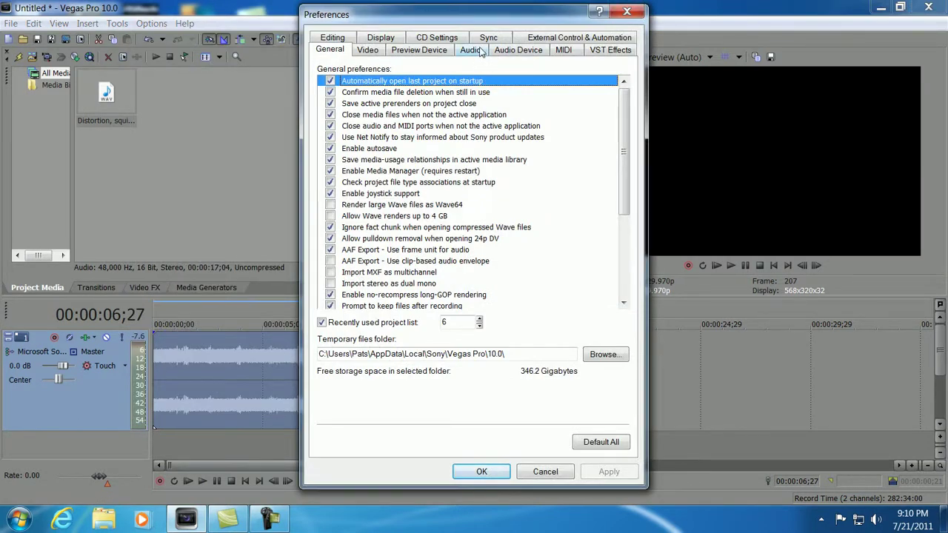
left_click(471, 51)
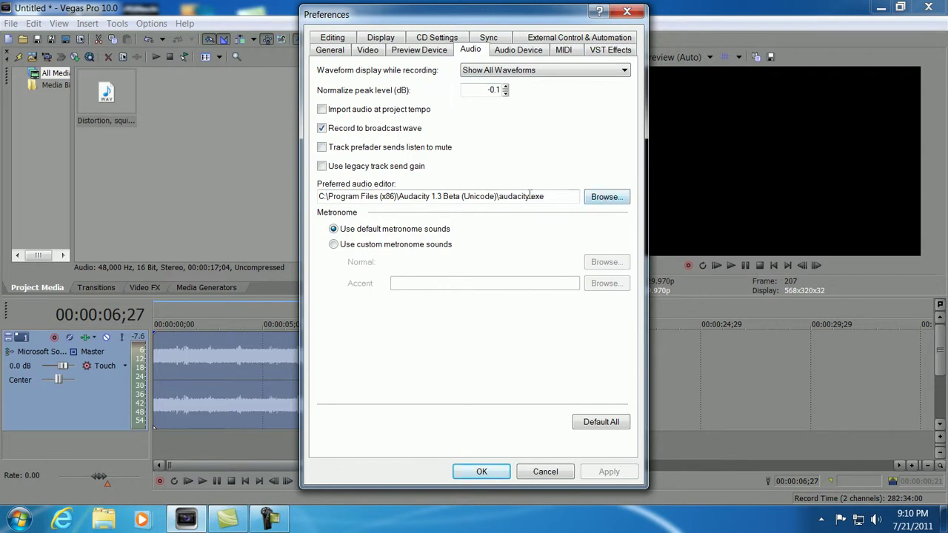
left_click(604, 197)
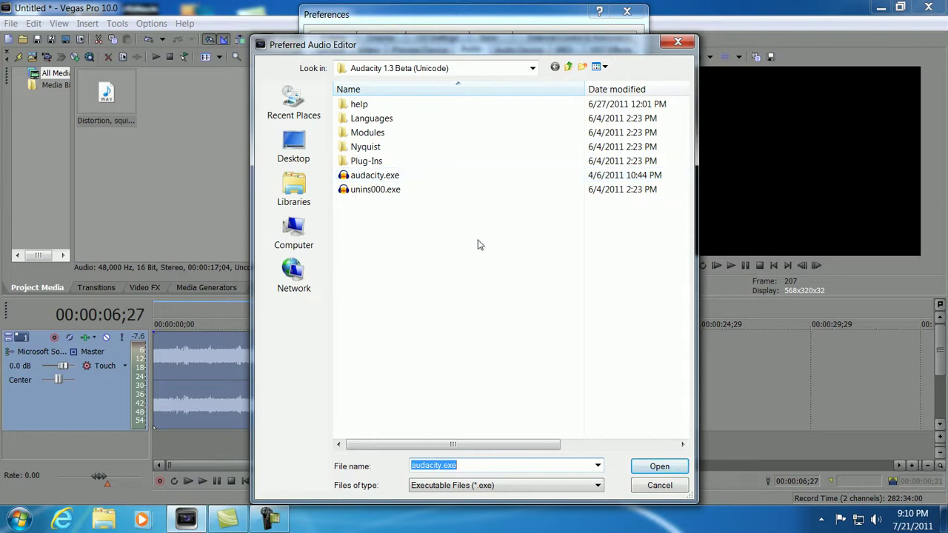
left_click(677, 41)
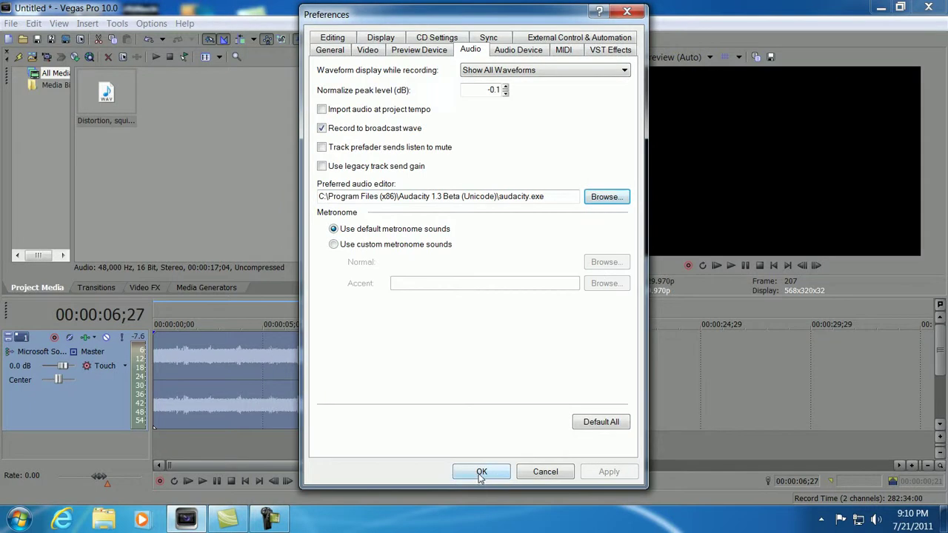
- Close Preferences and send a copy of the audio event to Audacity with Open Copy in Audio Editor
left_click(480, 472)
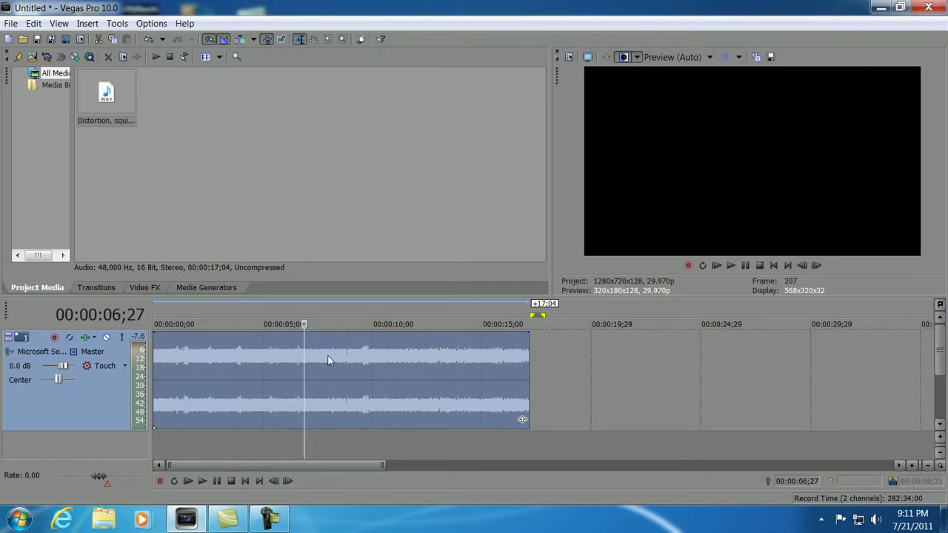
right_click(330, 361)
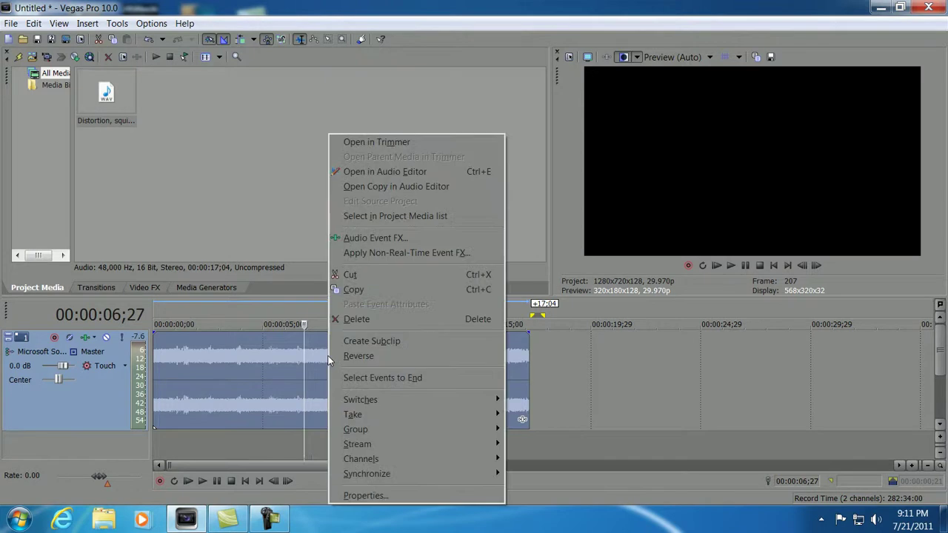
left_click(378, 185)
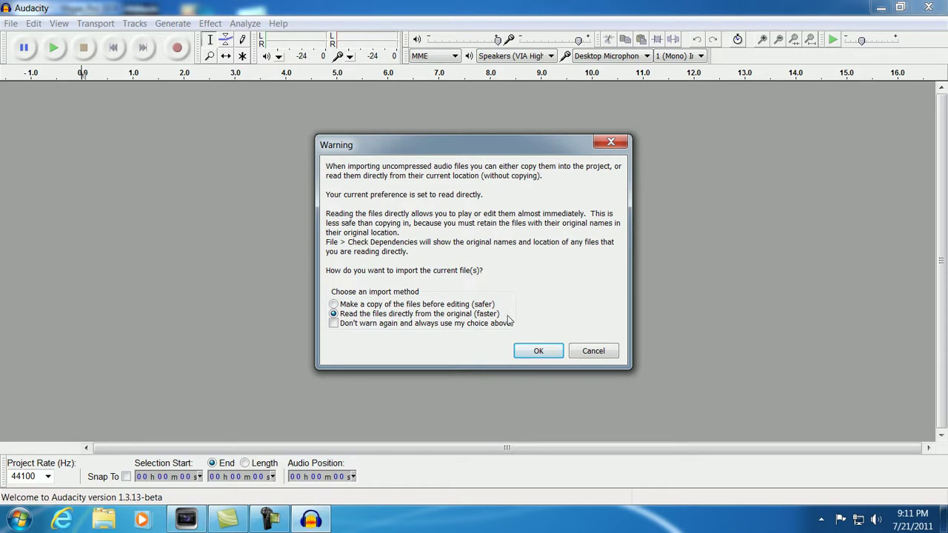
- Keep 'Read the files directly from the original' and load the clip into Audacity
left_click(536, 354)
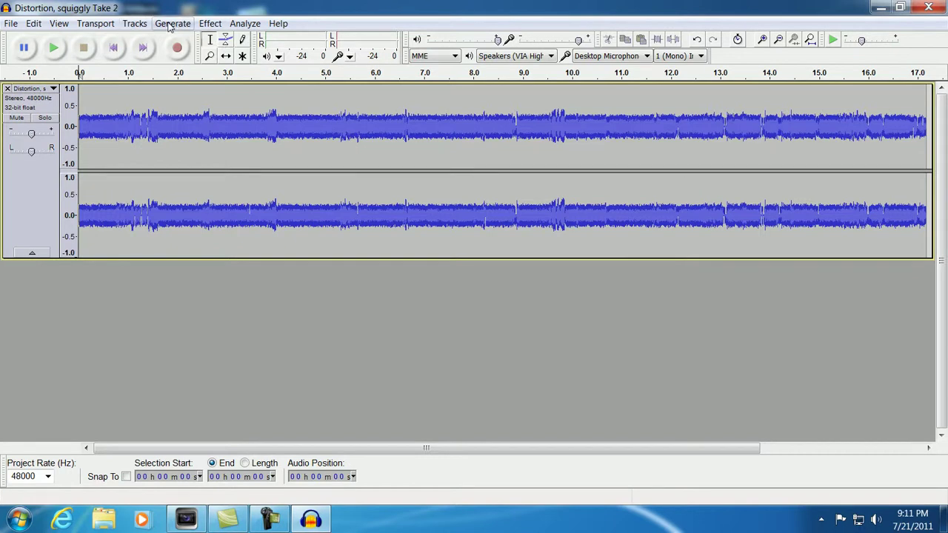
- Amplify the whole track by about -11 dB and play back the quieter result
left_click(211, 24)
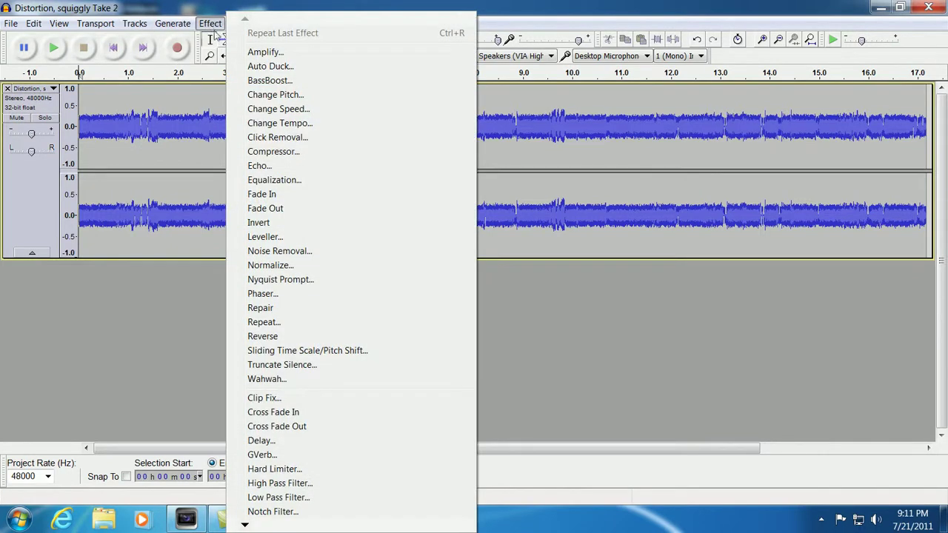
left_click(264, 53)
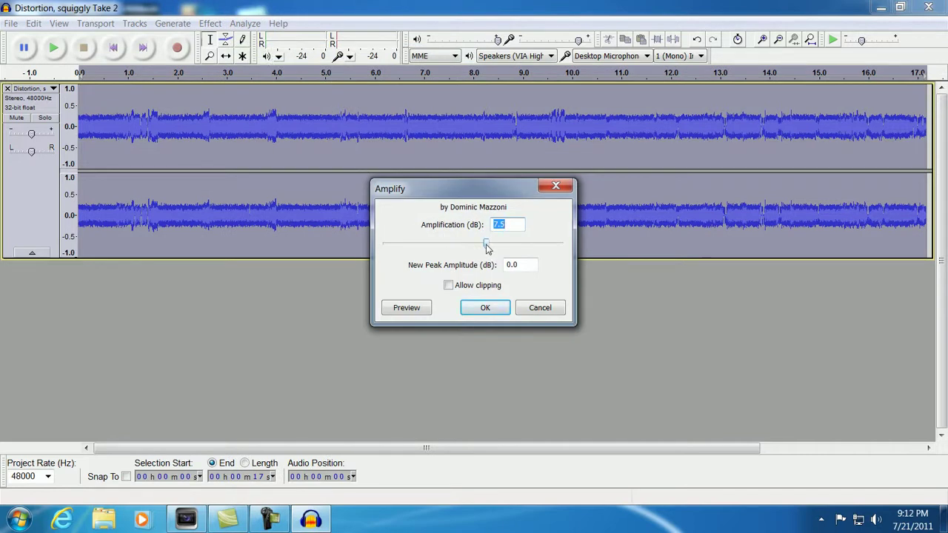
left_click_drag(487, 248, 454, 251)
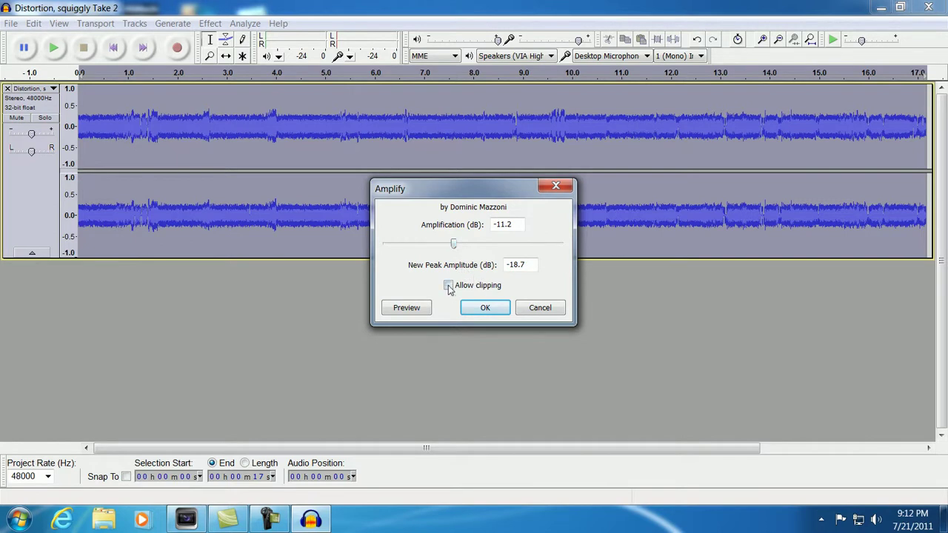
left_click(484, 309)
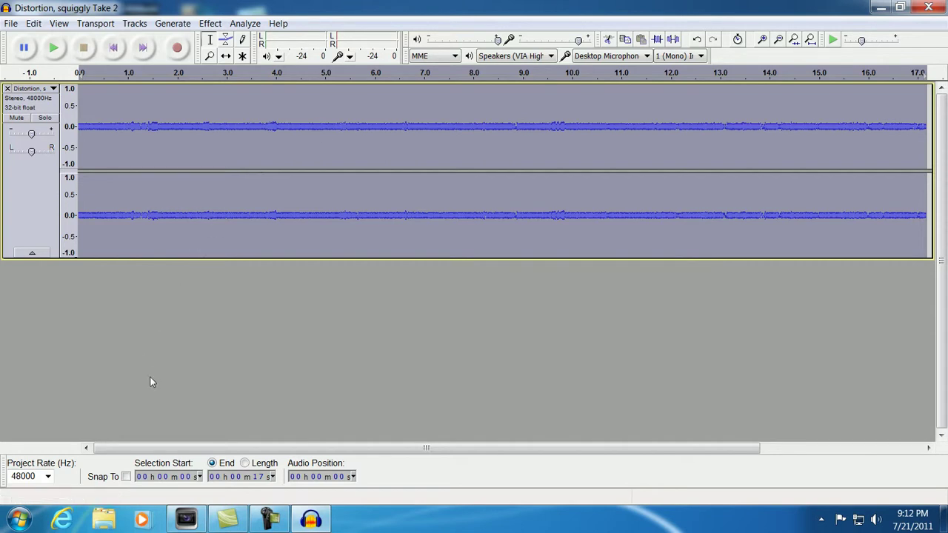
key("space")
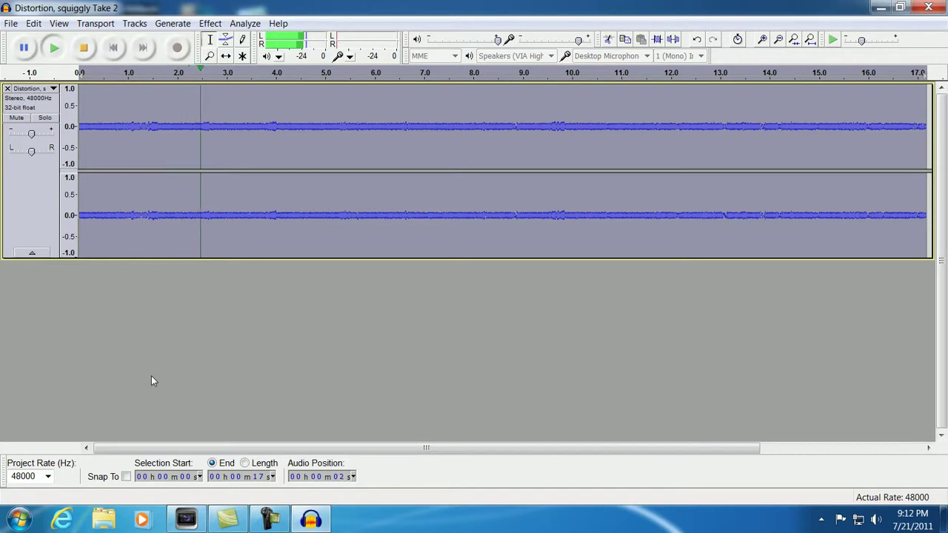
key("space")
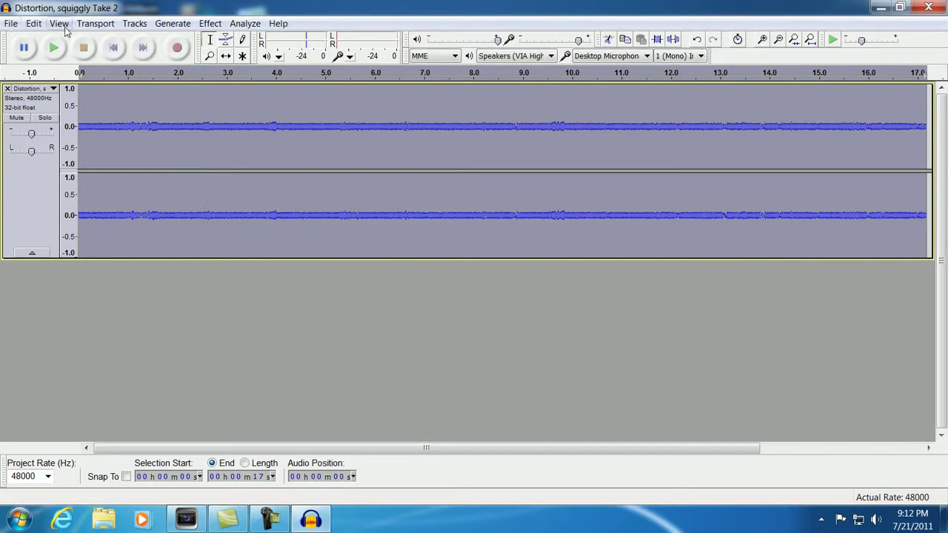
- Undo the previous Amplify and play the restored original audio
left_click(33, 23)
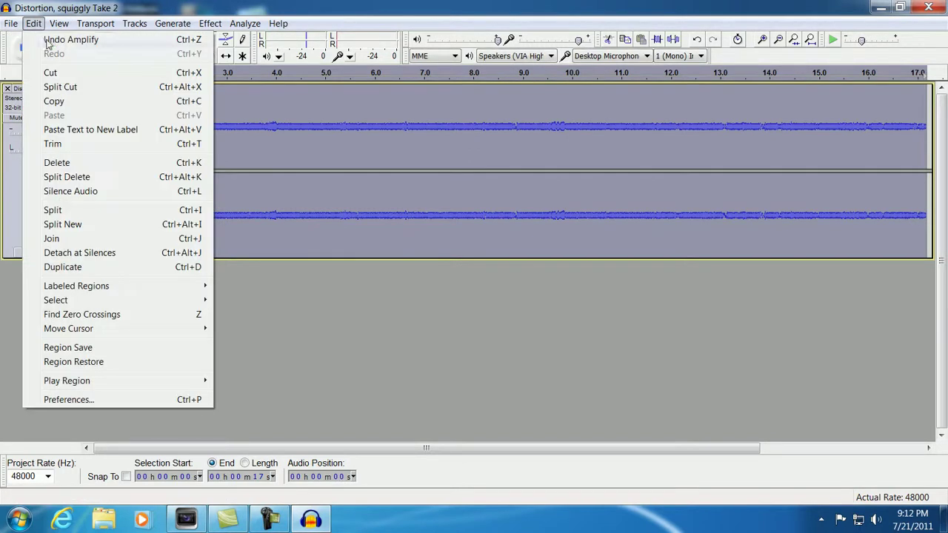
left_click(44, 38)
key("space")
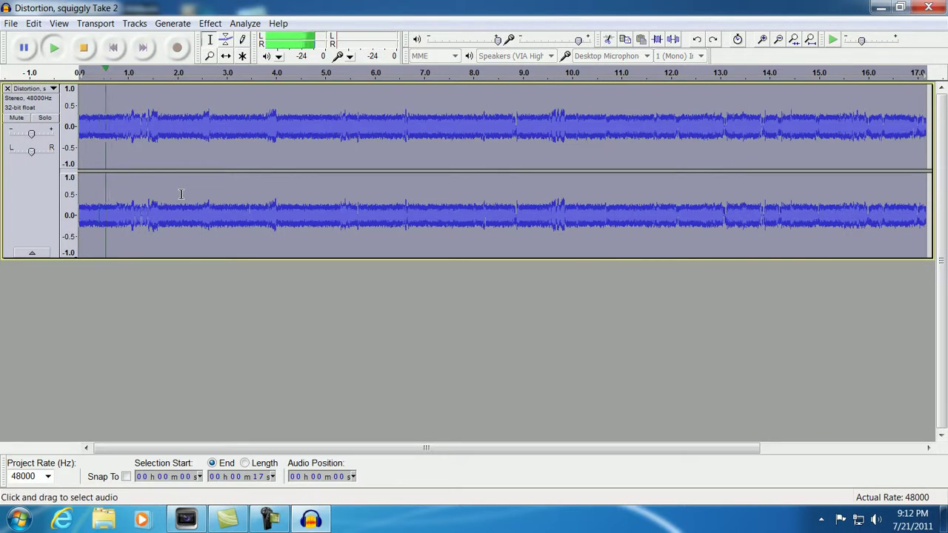
key("space")
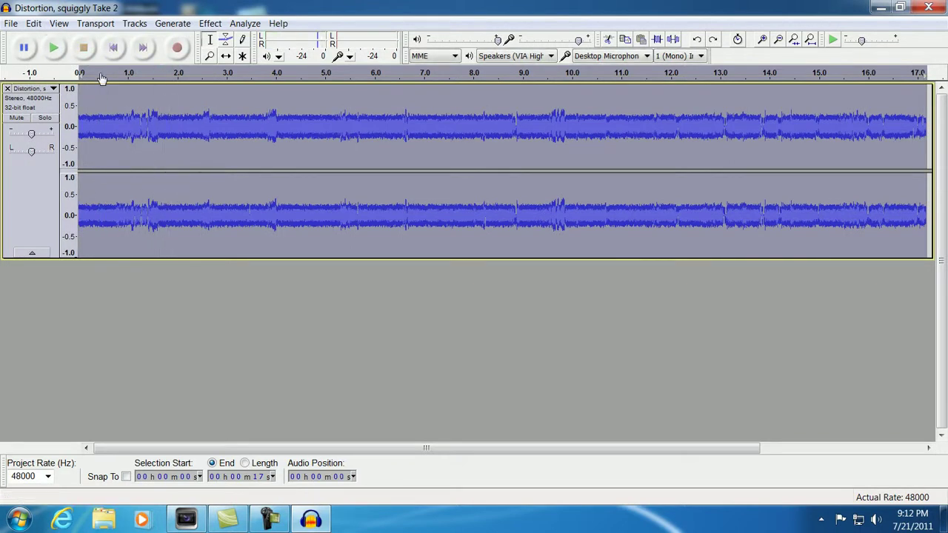
- Apply a -23.5 dB Amplify and play the nearly flat track
left_click(209, 24)
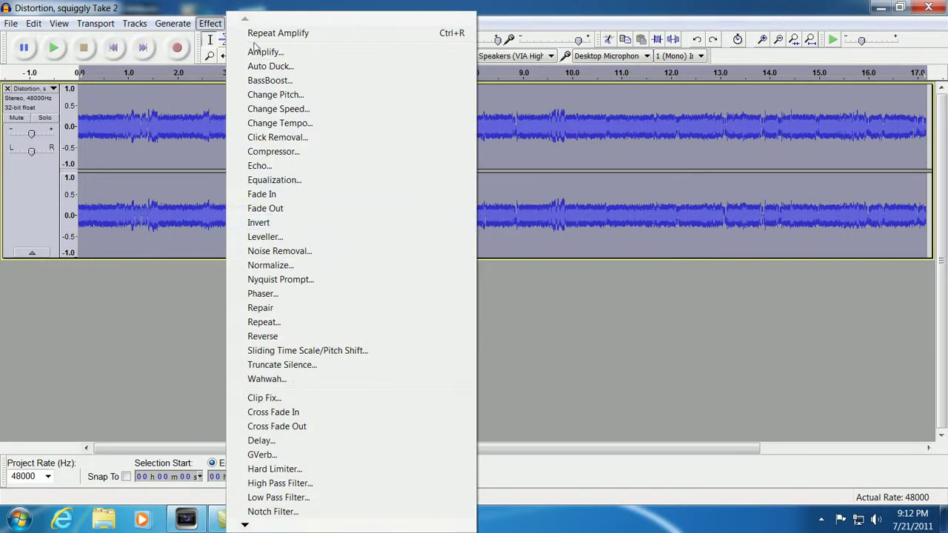
left_click(265, 52)
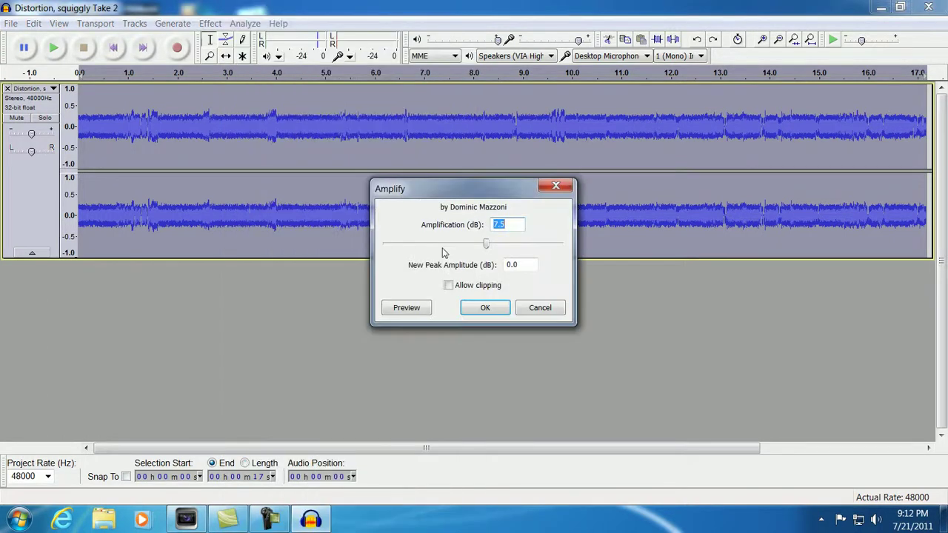
left_click_drag(487, 245, 434, 247)
left_click(482, 309)
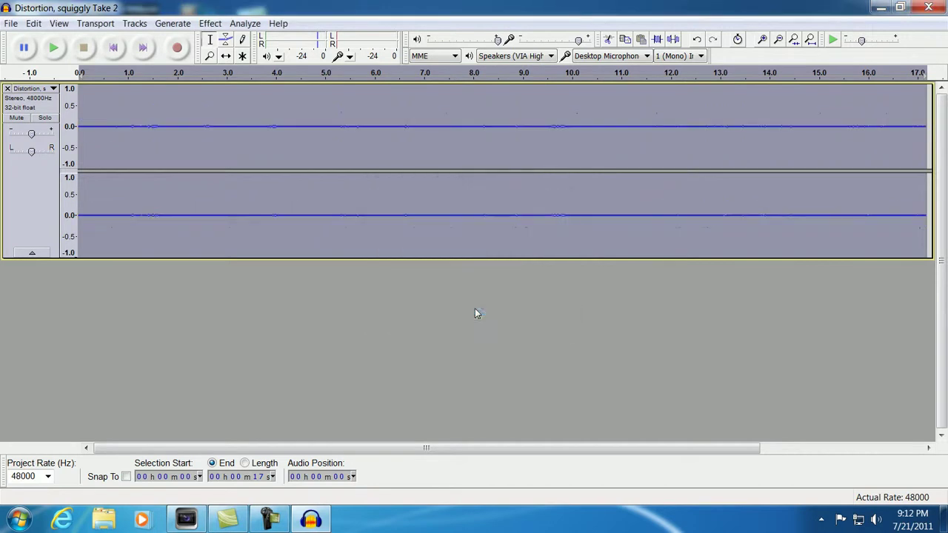
key("space")
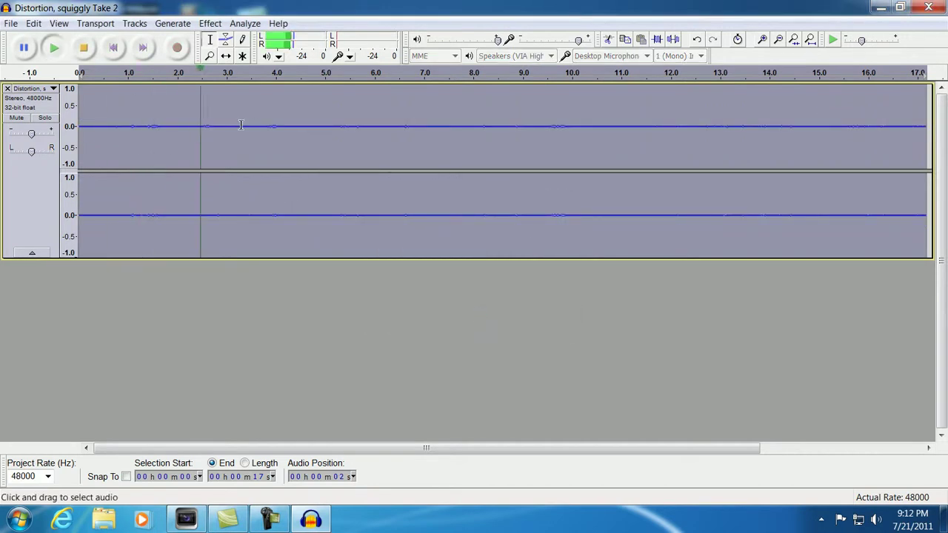
key("space")
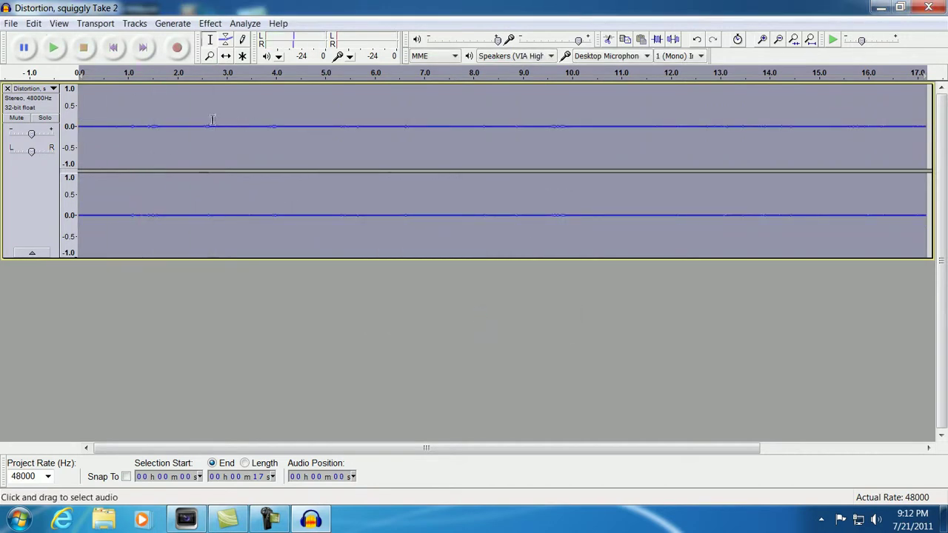
- Export the track as WAV over Distortion, squiggly Take 2.wav, confirming the replacement
left_click(12, 24)
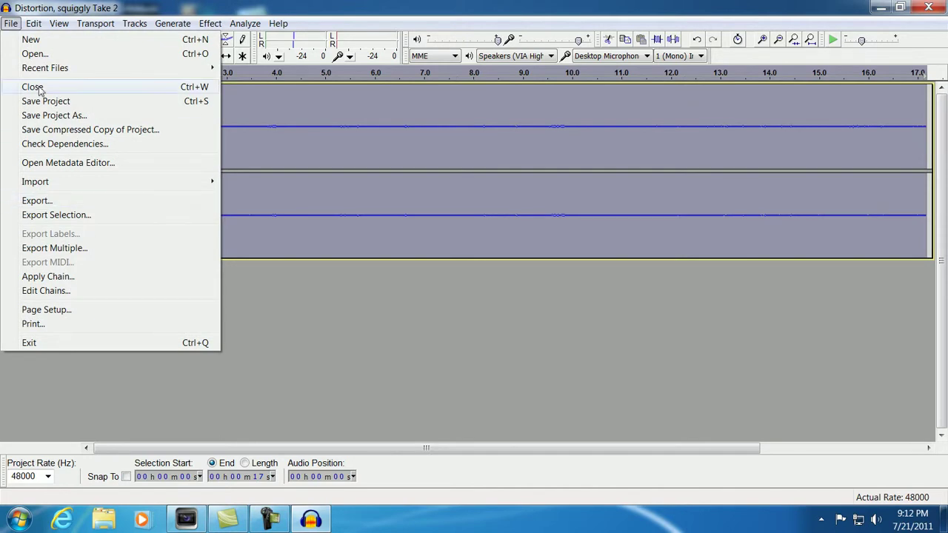
left_click(37, 201)
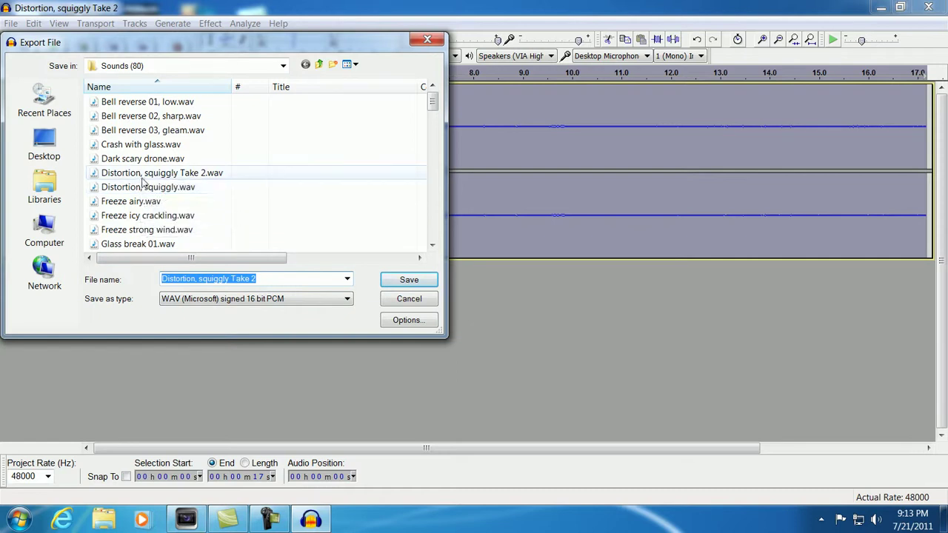
left_click(404, 281)
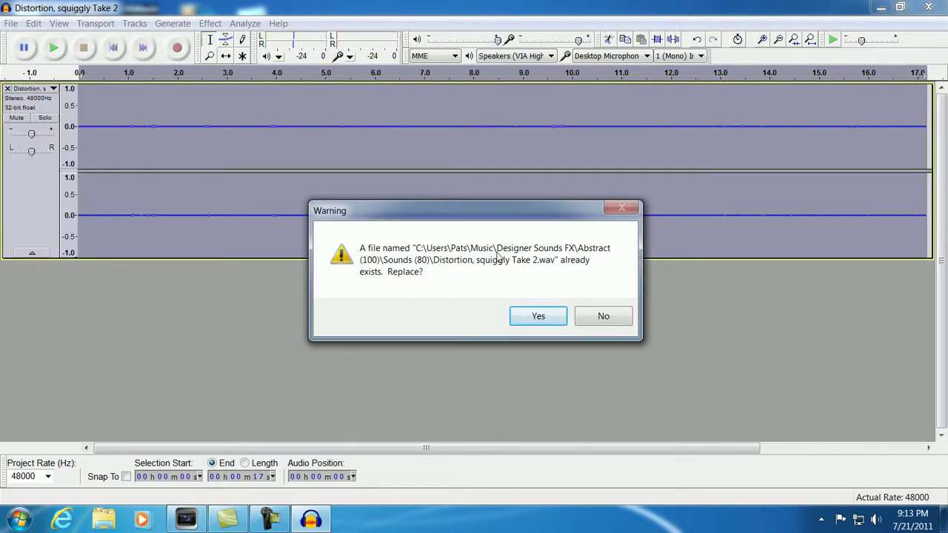
left_click(538, 317)
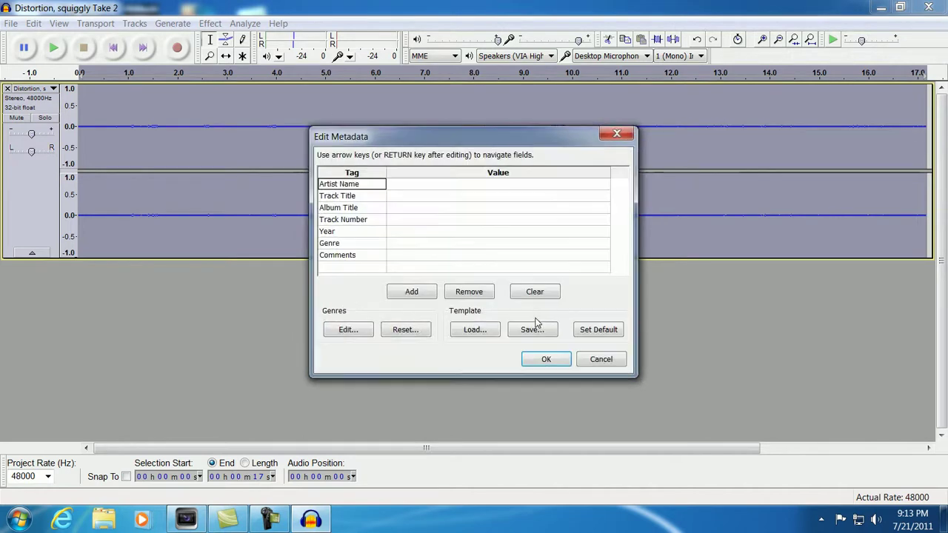
- Accept the export metadata, return to Vegas and play part of the updated audio event
left_click(545, 360)
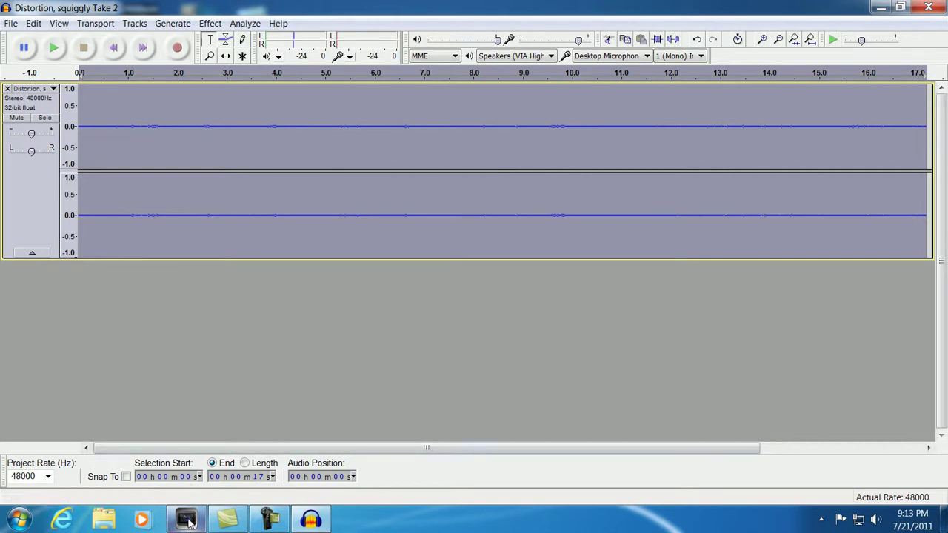
left_click(188, 520)
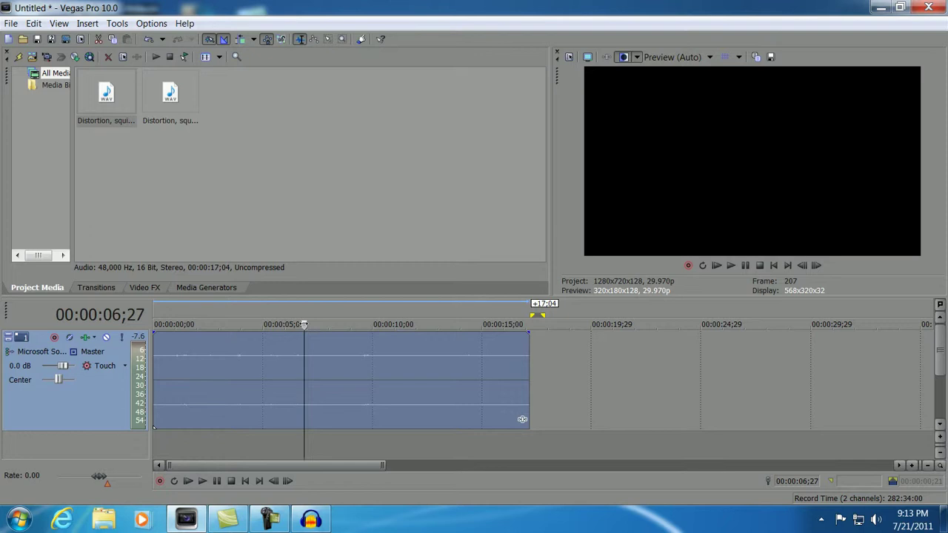
key("space")
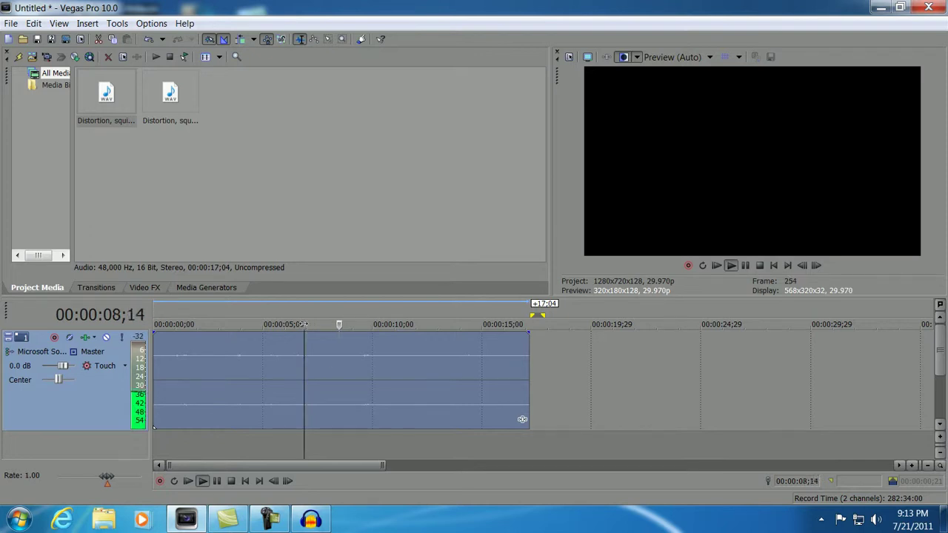
key("space")
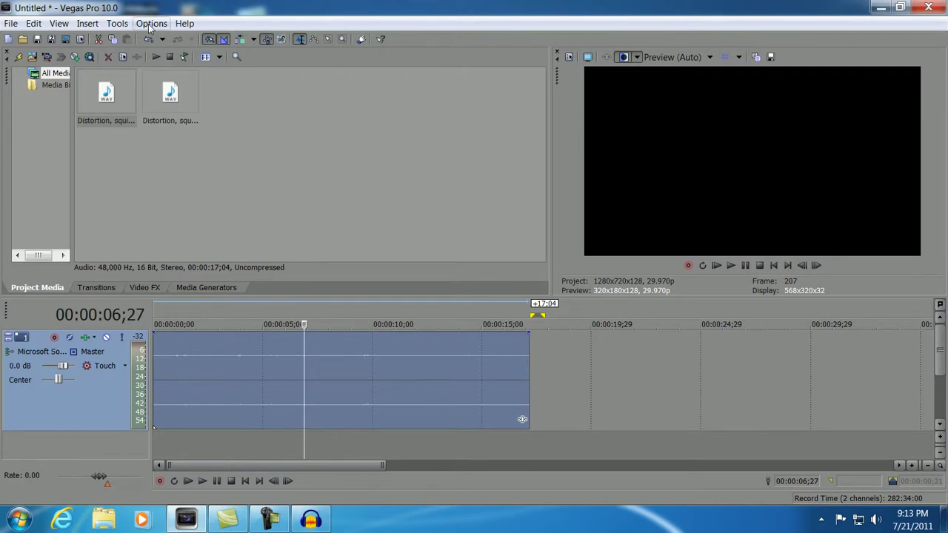
- Make Adobe Audition CS5.5\Adobe Audition.exe the preferred audio editor, then apply and close Preferences
left_click(151, 23)
left_click(170, 431)
left_click(476, 52)
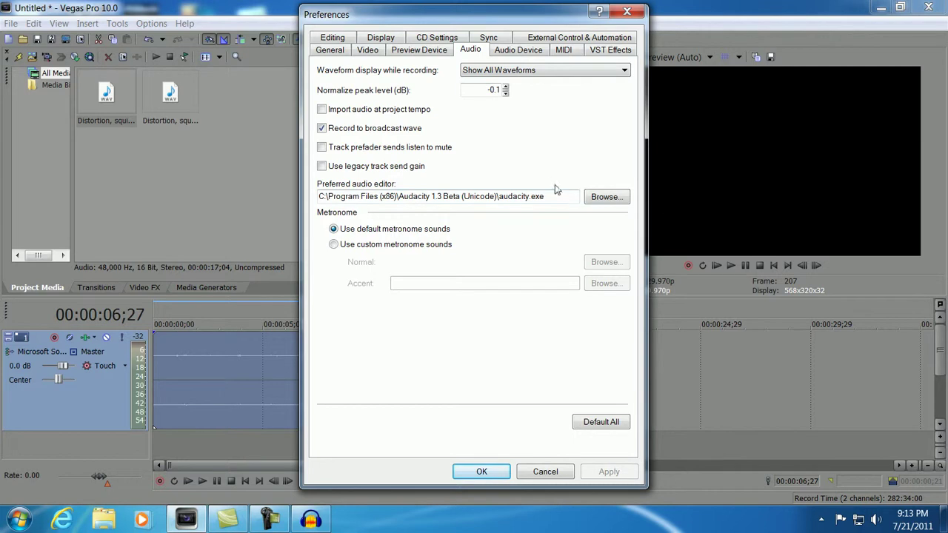
left_click(606, 197)
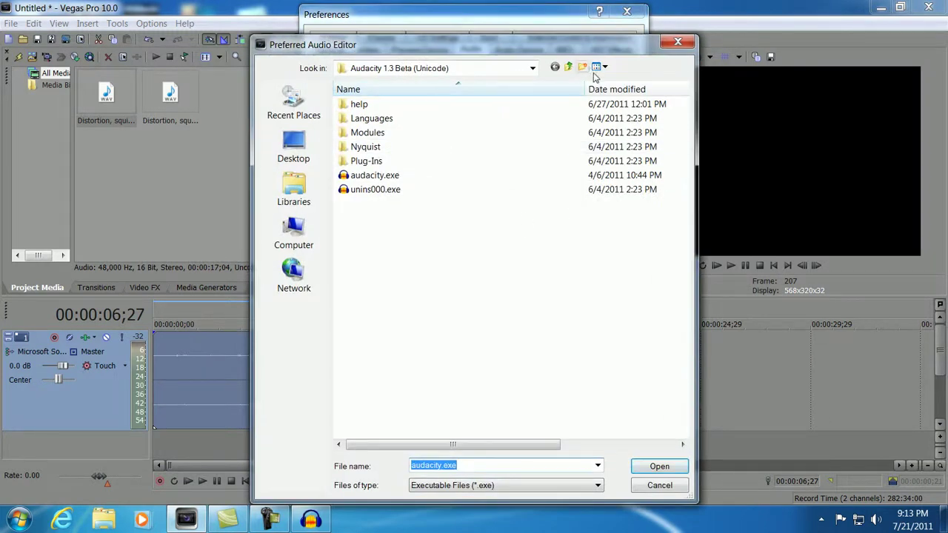
left_click(569, 67)
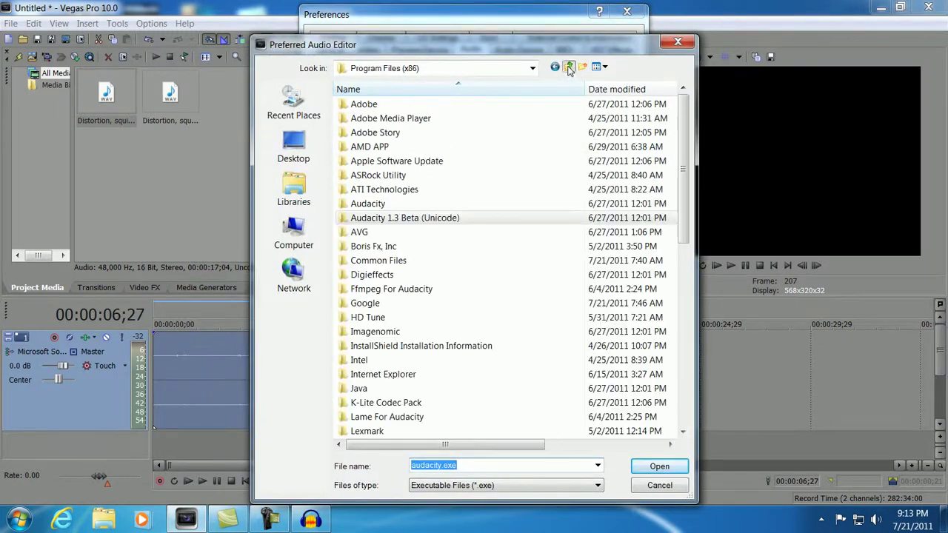
double_click(368, 108)
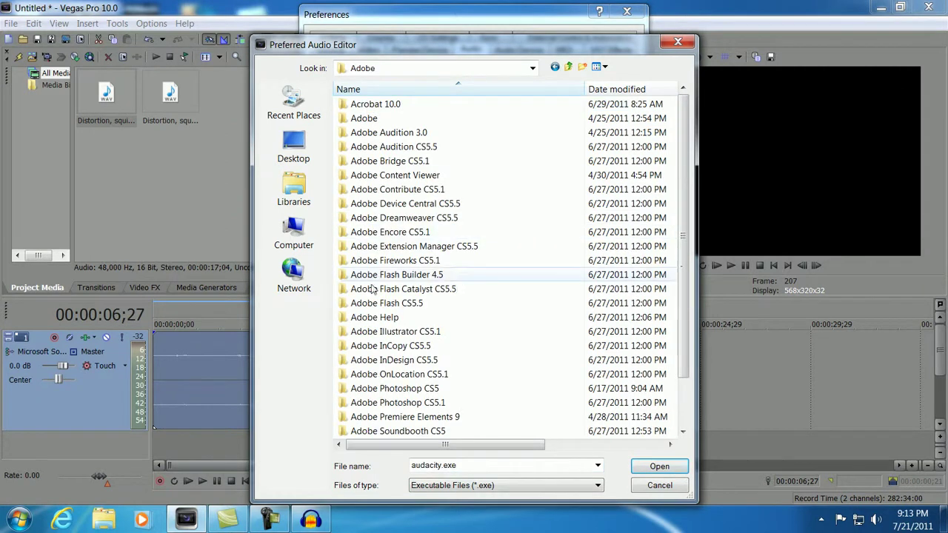
double_click(363, 146)
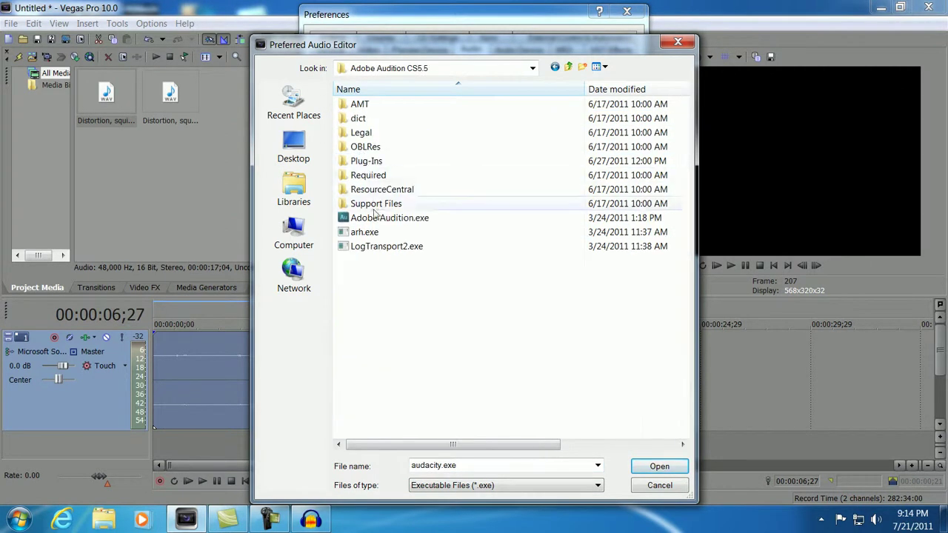
left_click(368, 220)
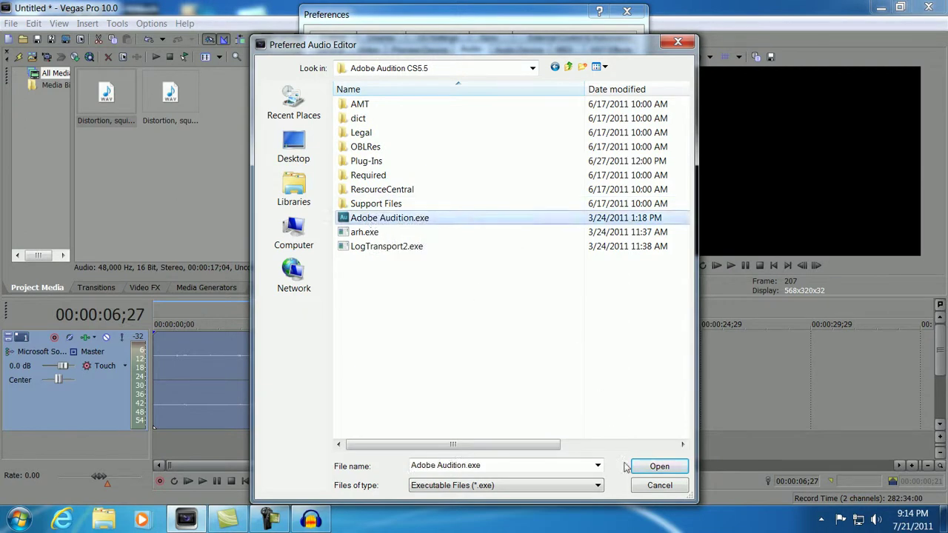
left_click(657, 466)
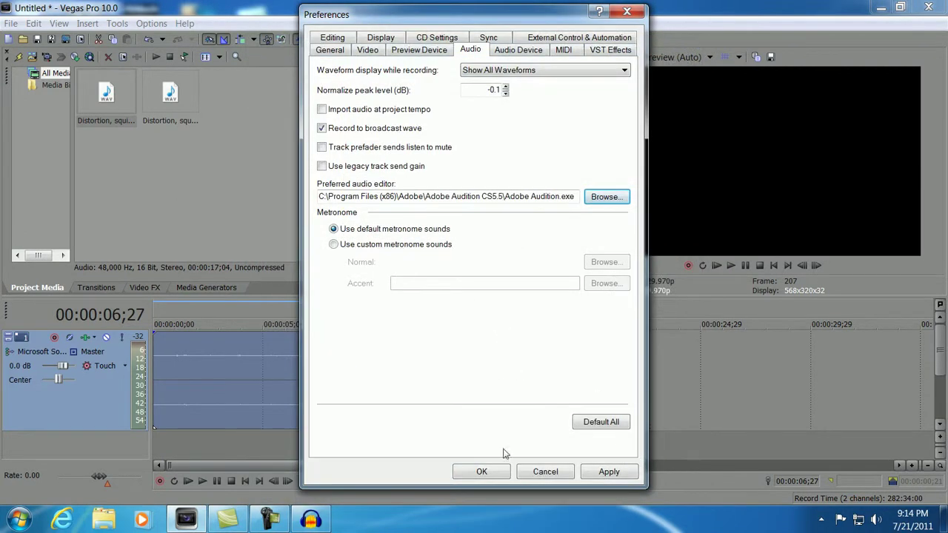
left_click(585, 474)
left_click(472, 474)
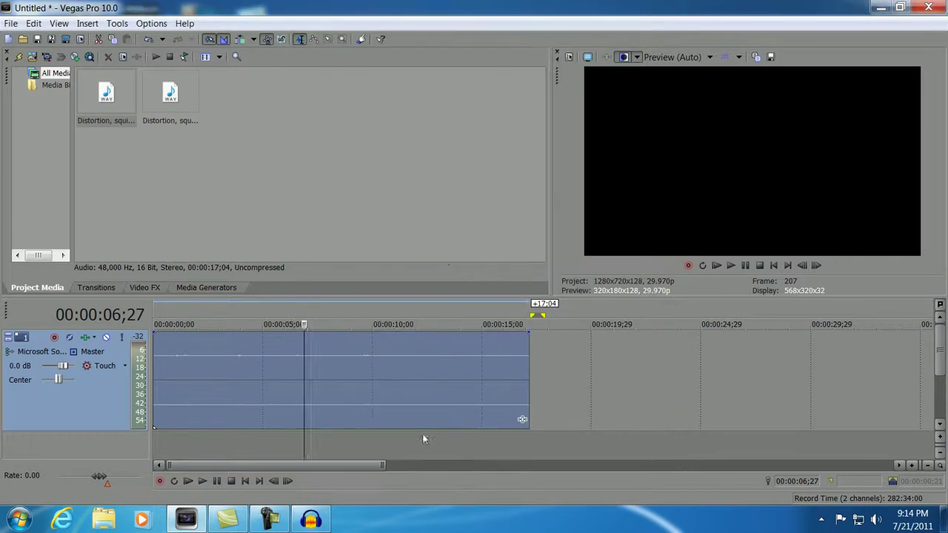
- Open the timeline's audio event in Adobe Audition with Open in Audio Editor
right_click(240, 351)
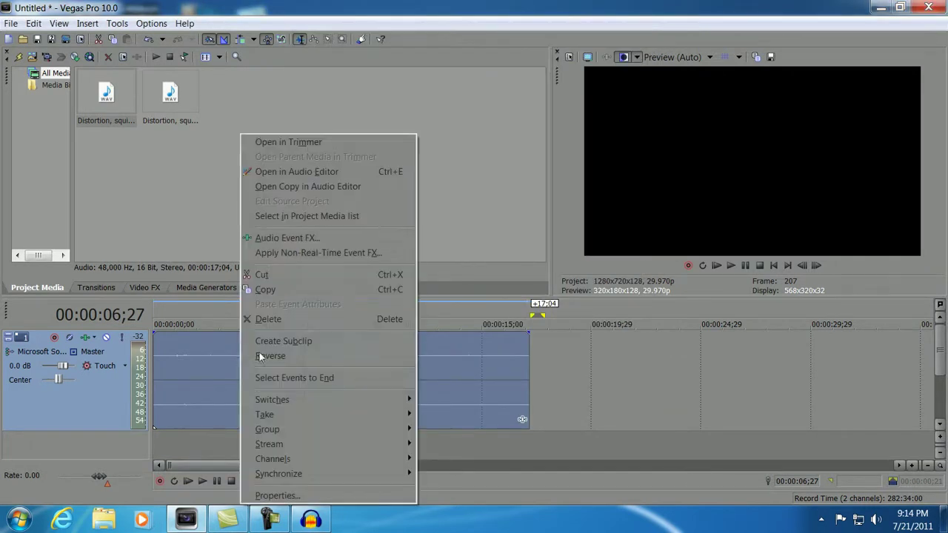
left_click(285, 171)
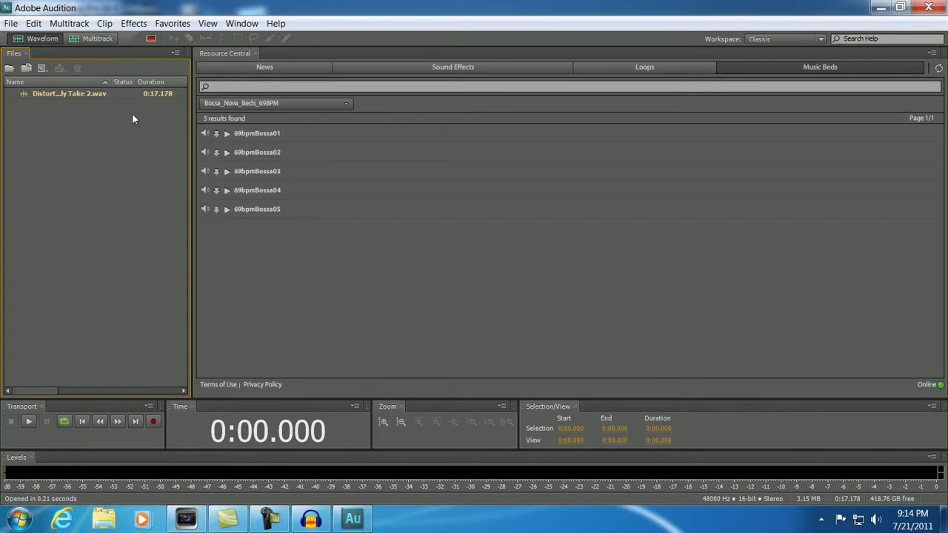
- Select Distortion, squiggly Take 2.wav and play it briefly
left_click(73, 94)
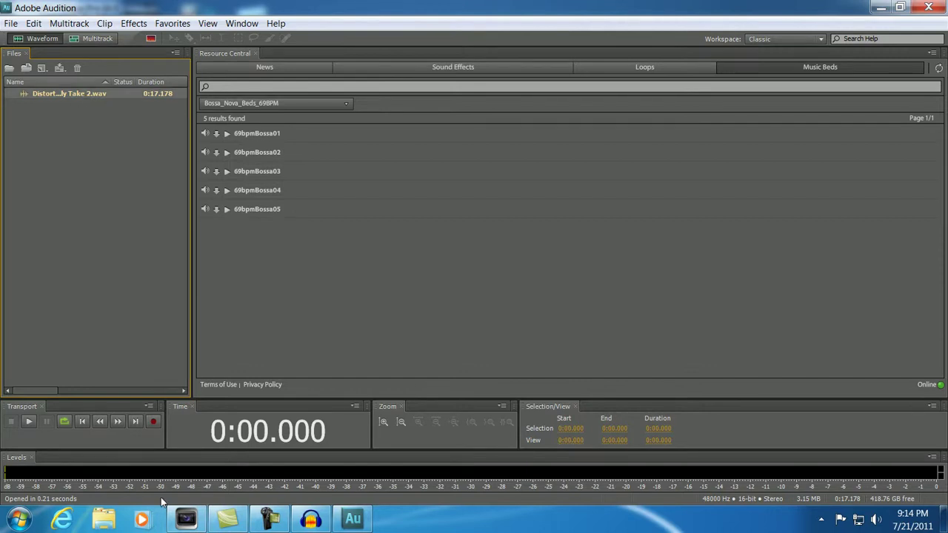
key("space")
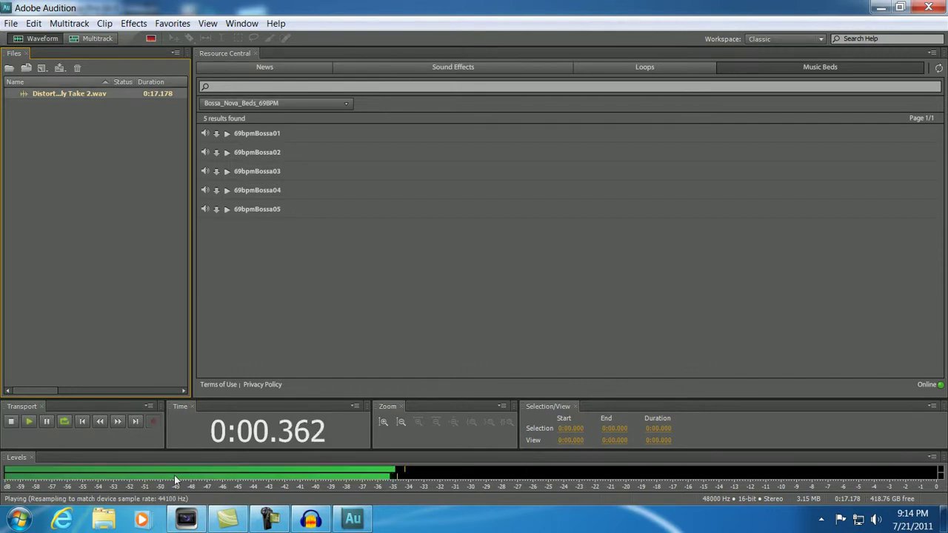
key("space")
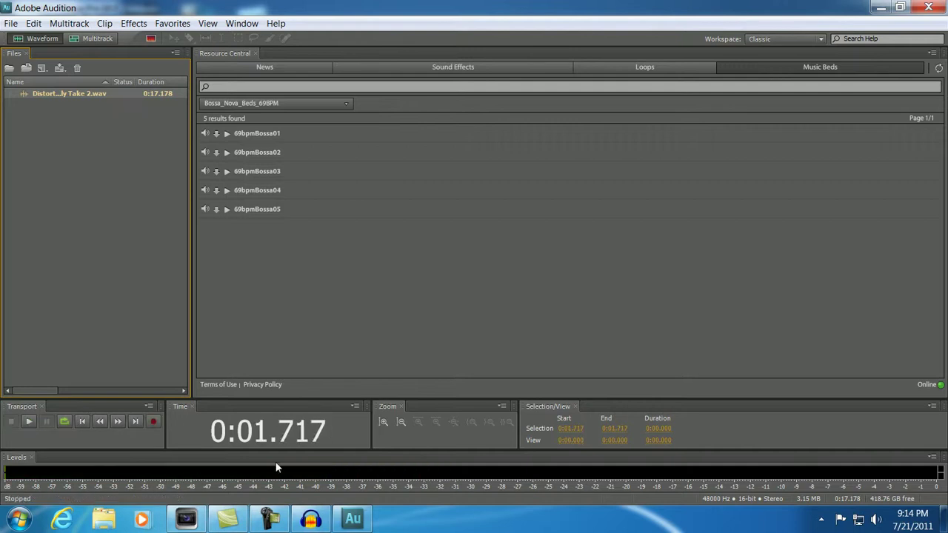
- Amplify the file by 42.88 dB, preview, apply and save it
left_click(135, 25)
mouse_move(157, 167)
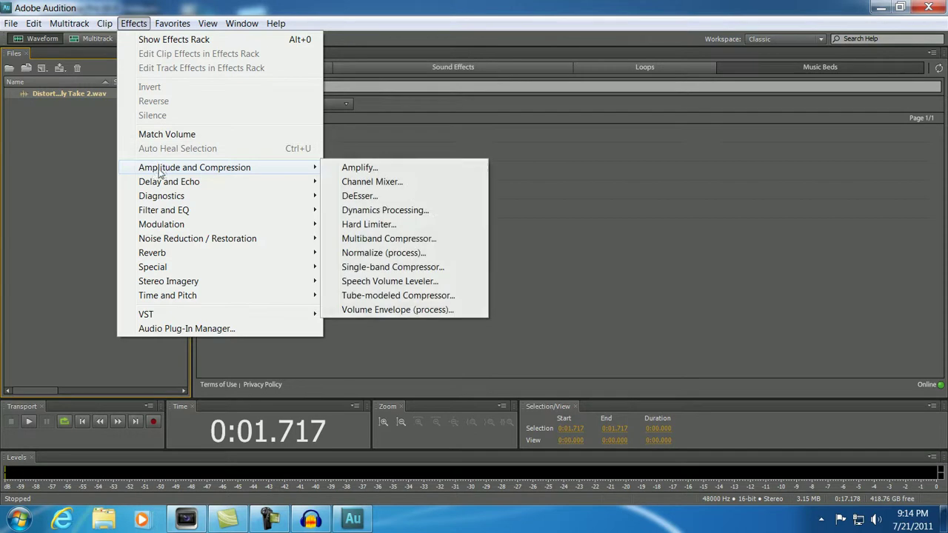
left_click(360, 168)
left_click_drag(483, 252, 498, 248)
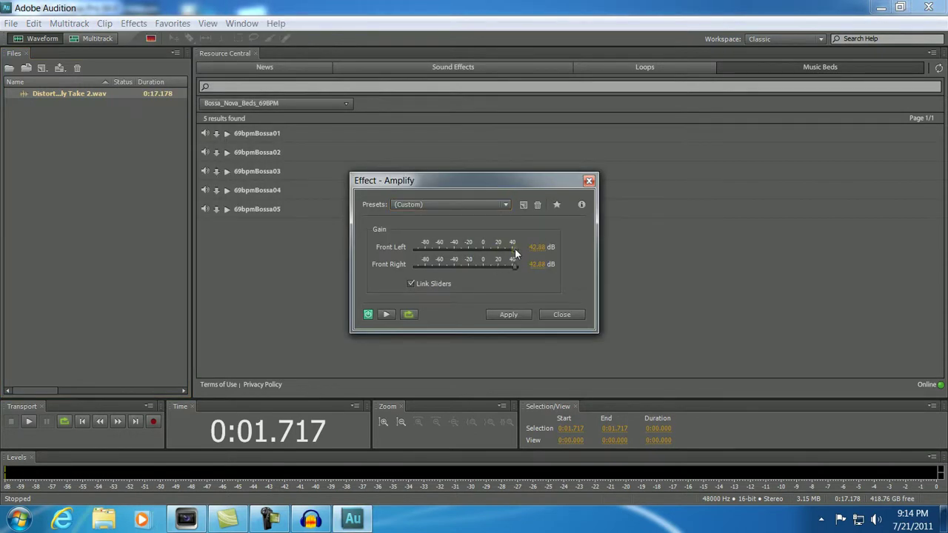
key("space")
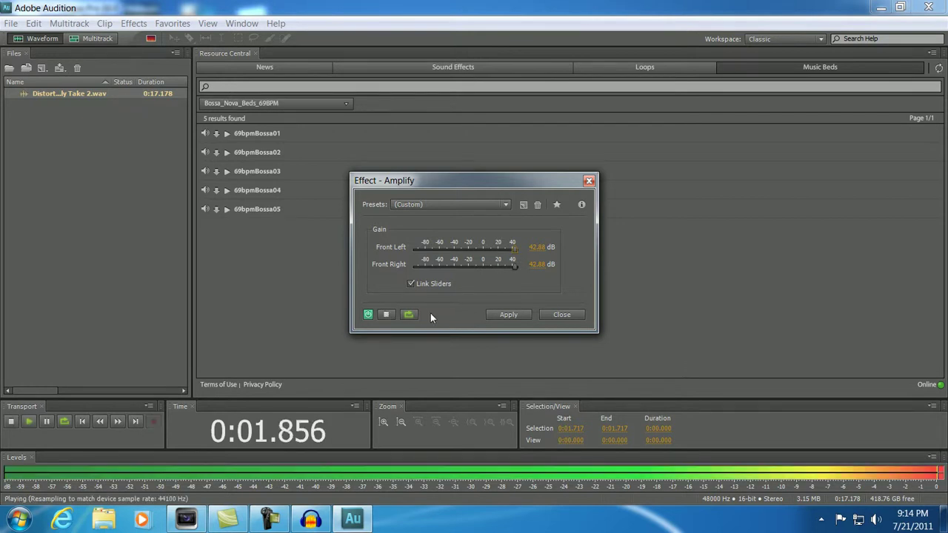
key("space")
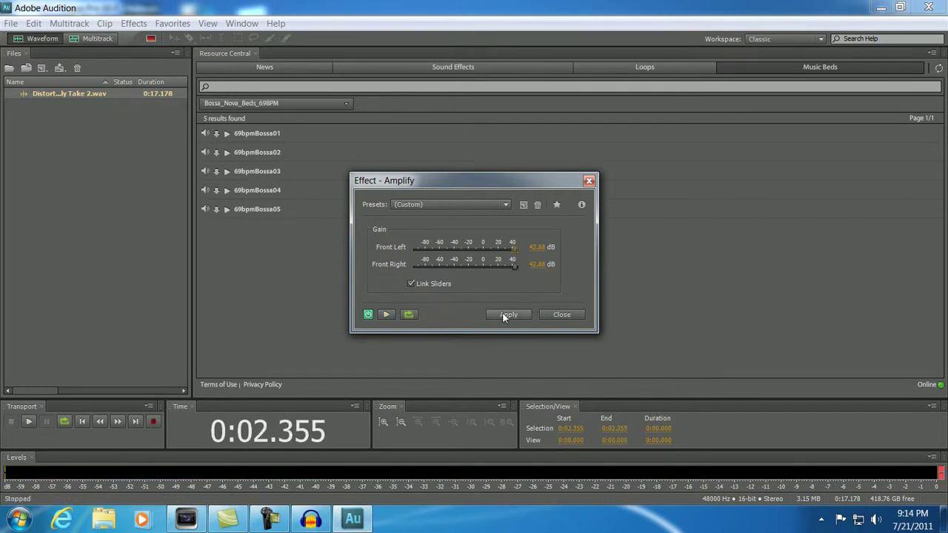
left_click(508, 314)
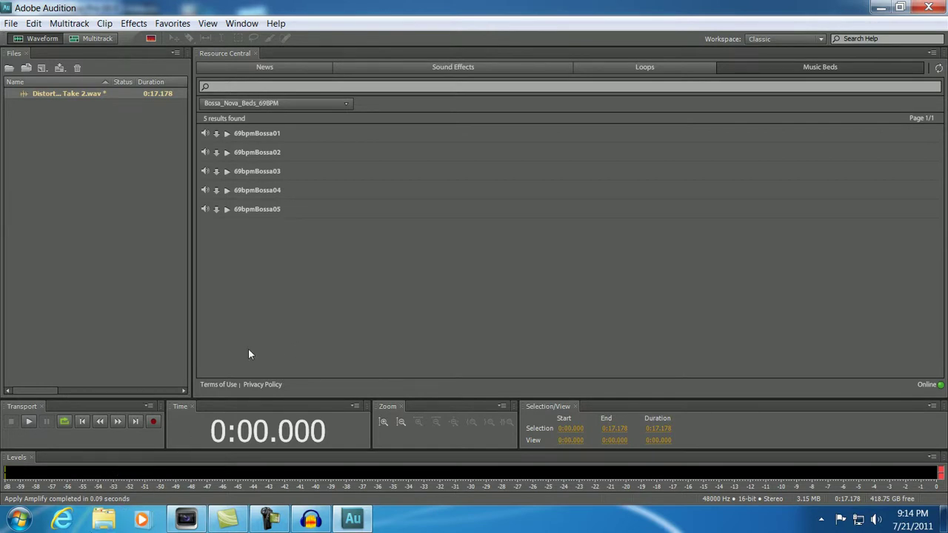
left_click(12, 25)
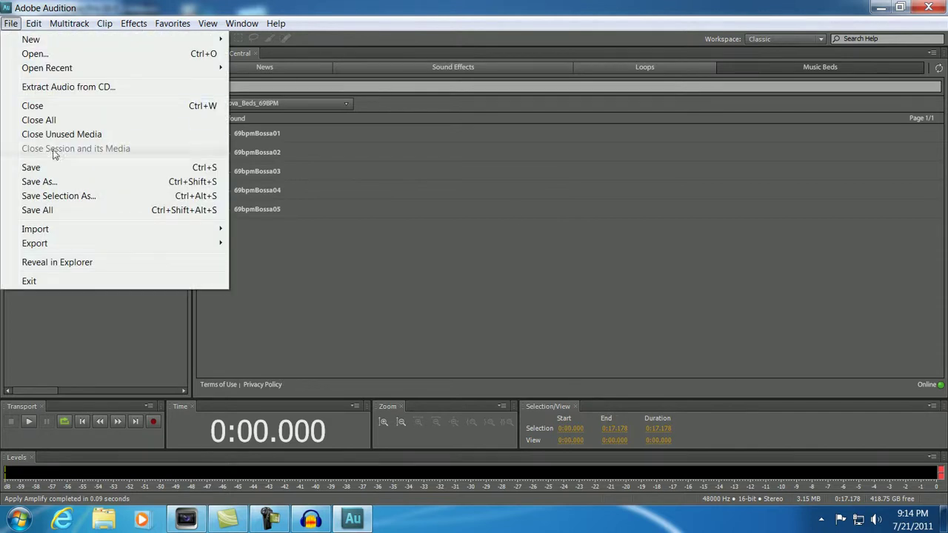
left_click(31, 167)
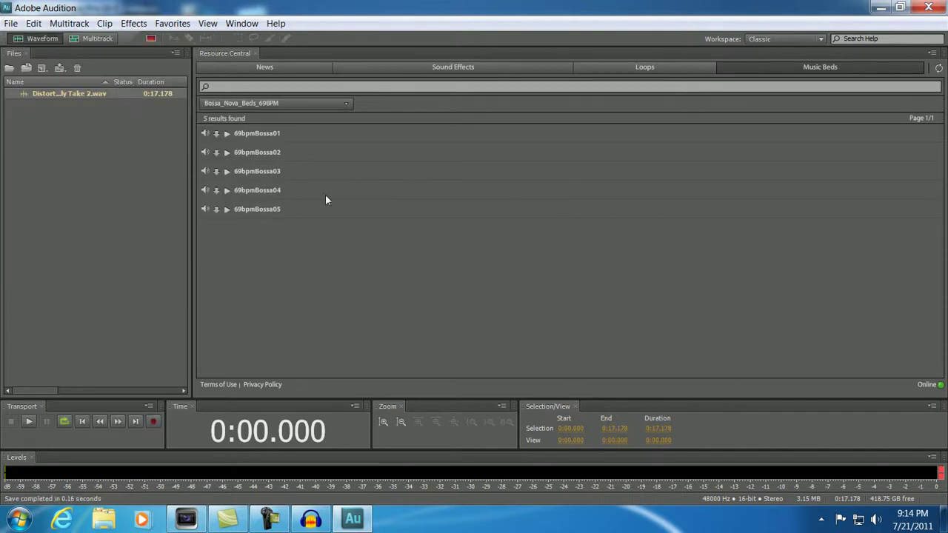
- Back in Vegas, audition the amplified event and settle its track volume at -2.1 dB
left_click(191, 518)
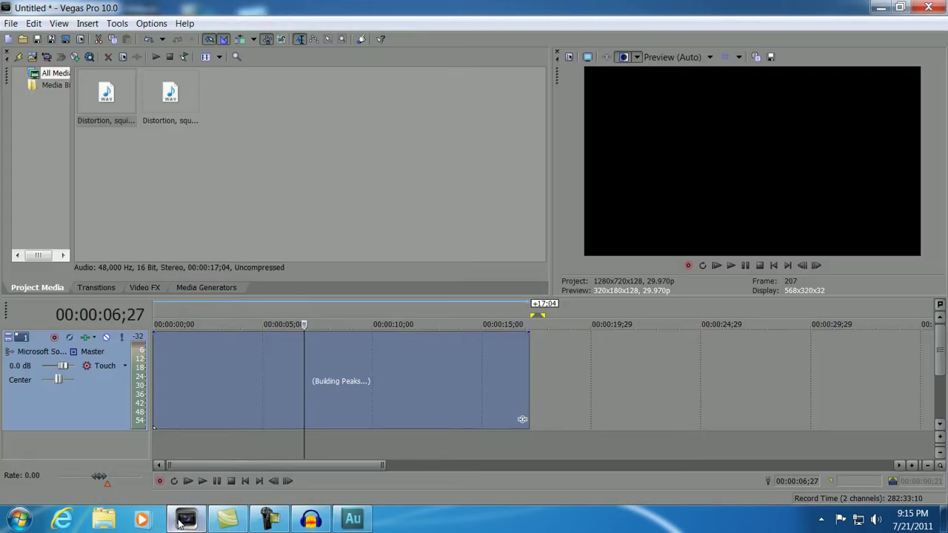
left_click(238, 409)
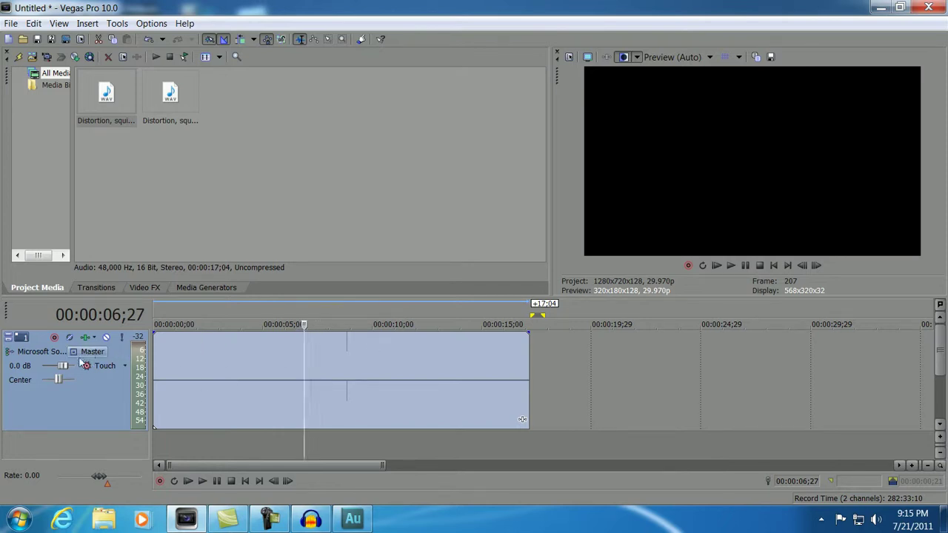
left_click_drag(61, 365, 48, 365)
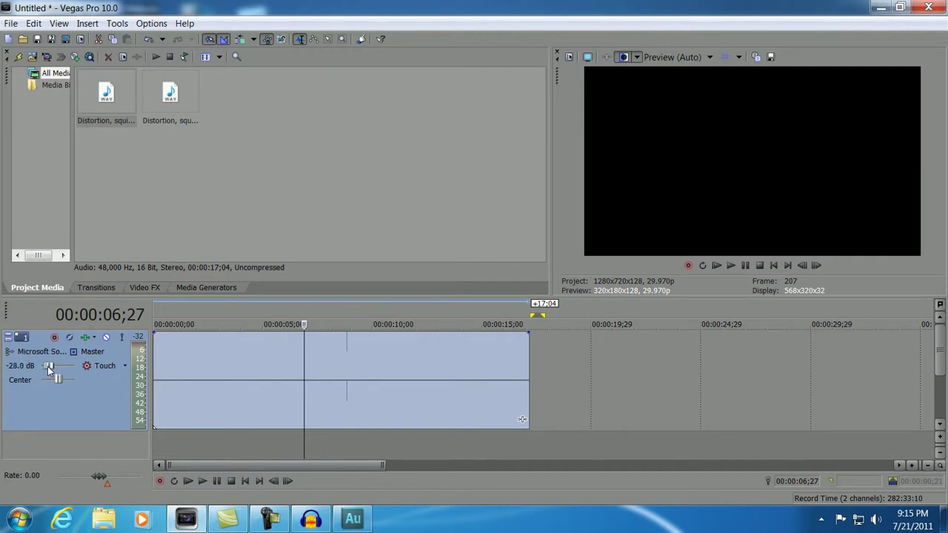
key("space")
left_click_drag(50, 365, 60, 365)
key("space")
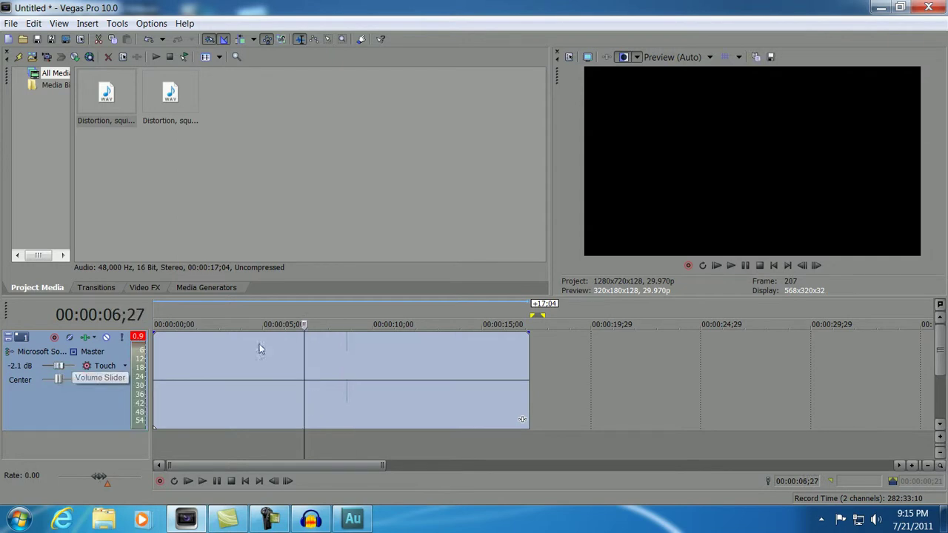